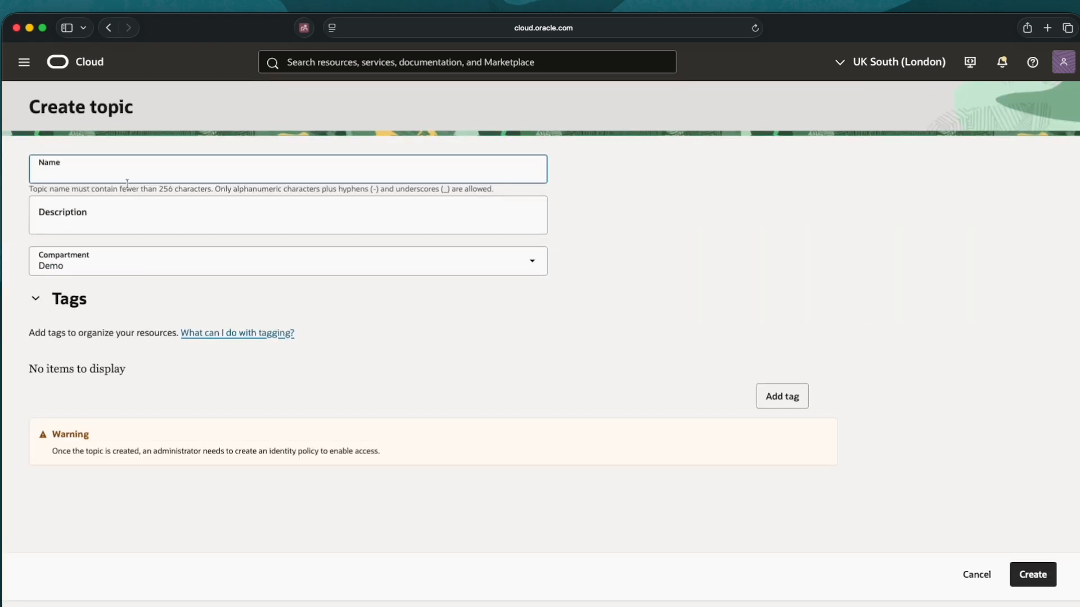
Create a topic named Backups, open it, and show its empty Subscriptions list
text(Backups)
click(1034, 576)
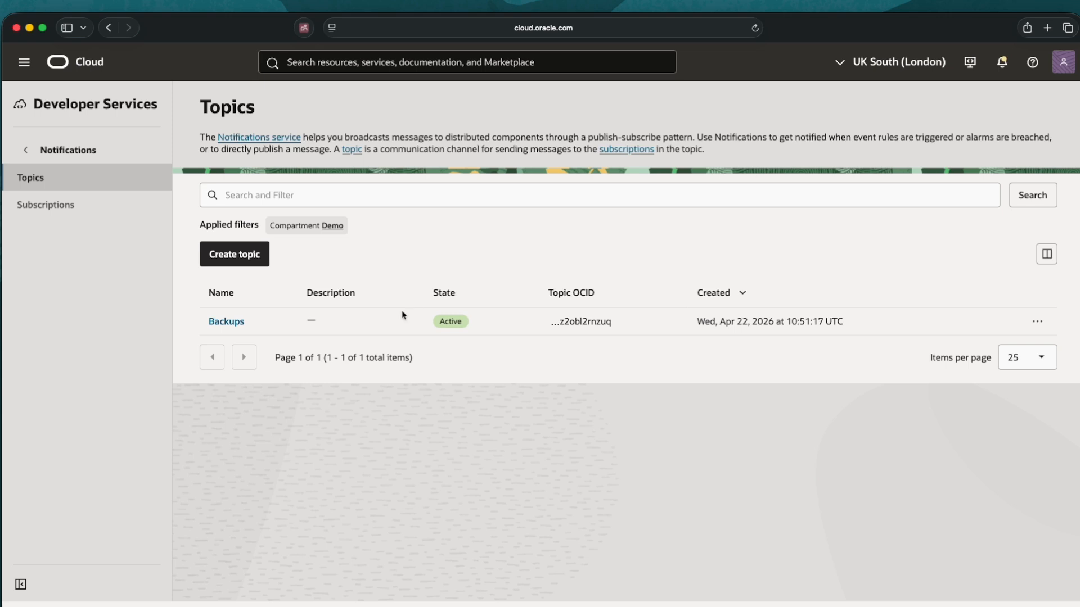
click(220, 327)
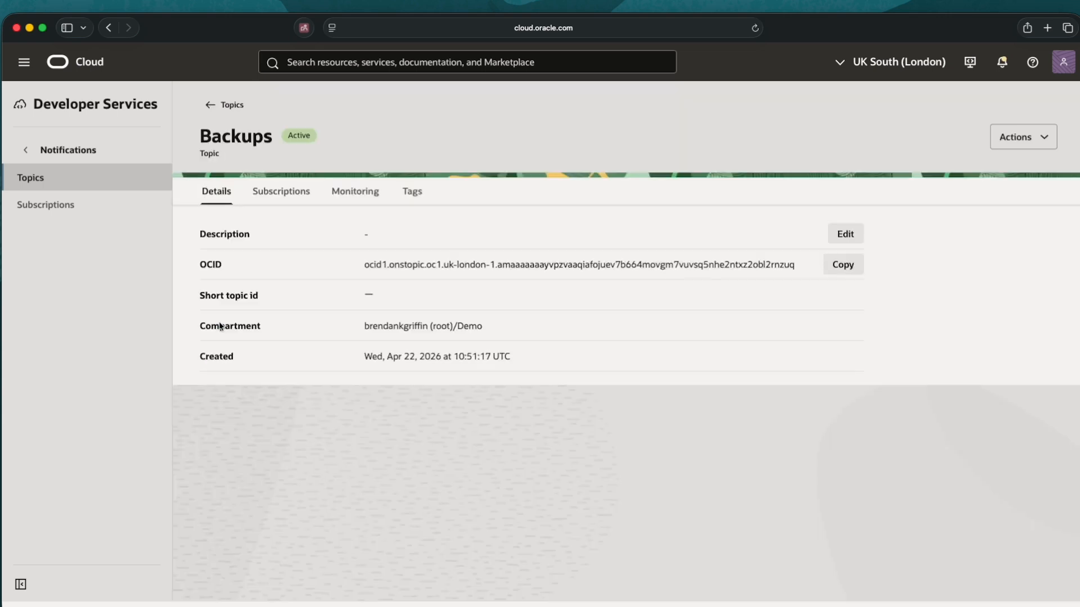
click(277, 198)
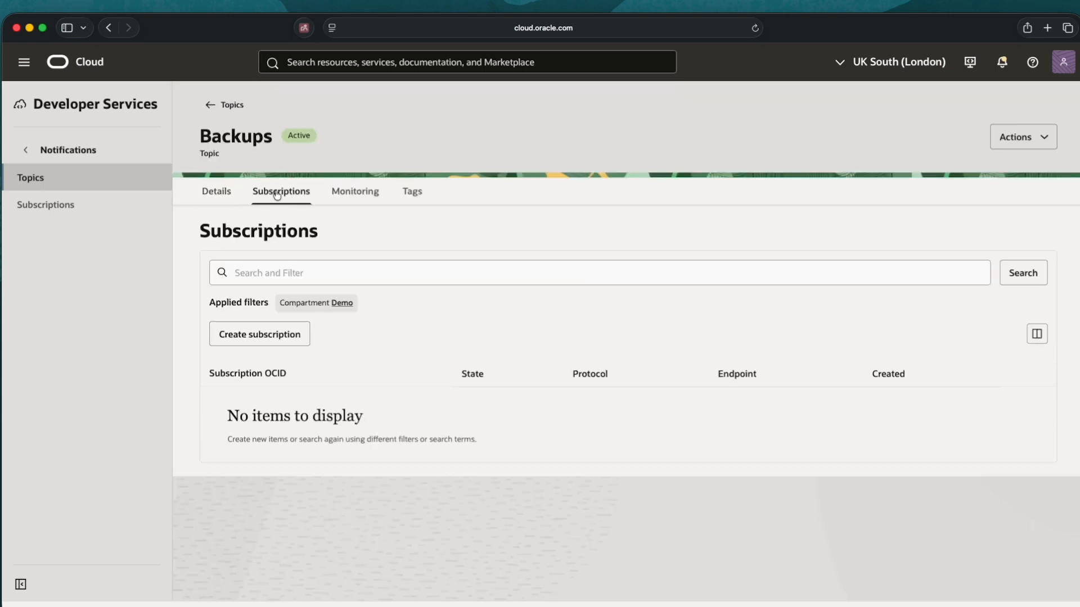
Add an Email subscription with the subscriber's e-mail address, then refresh until it shows Active
click(262, 337)
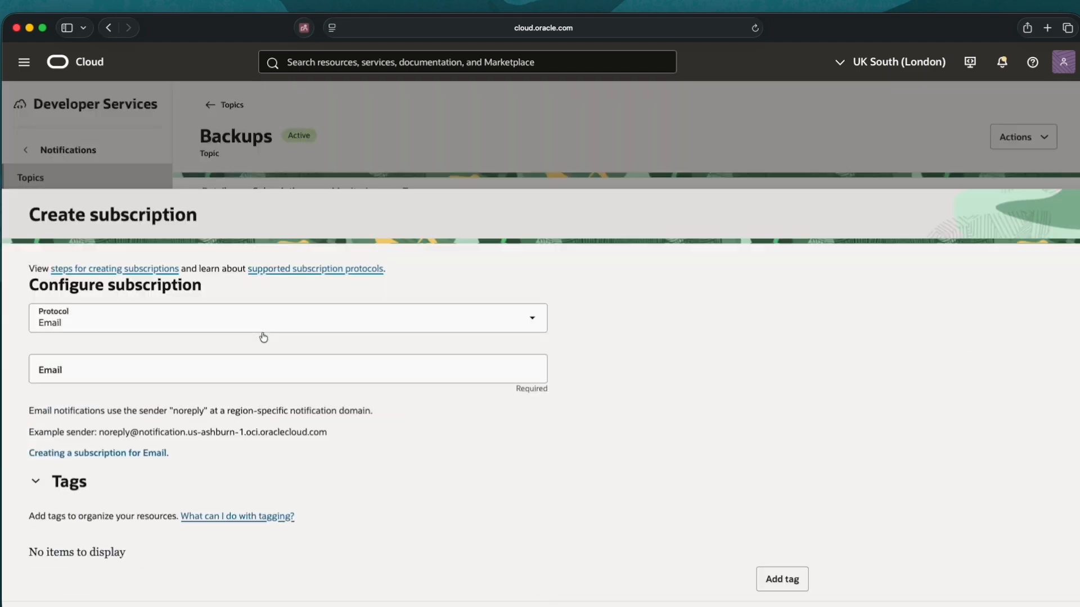
click(100, 217)
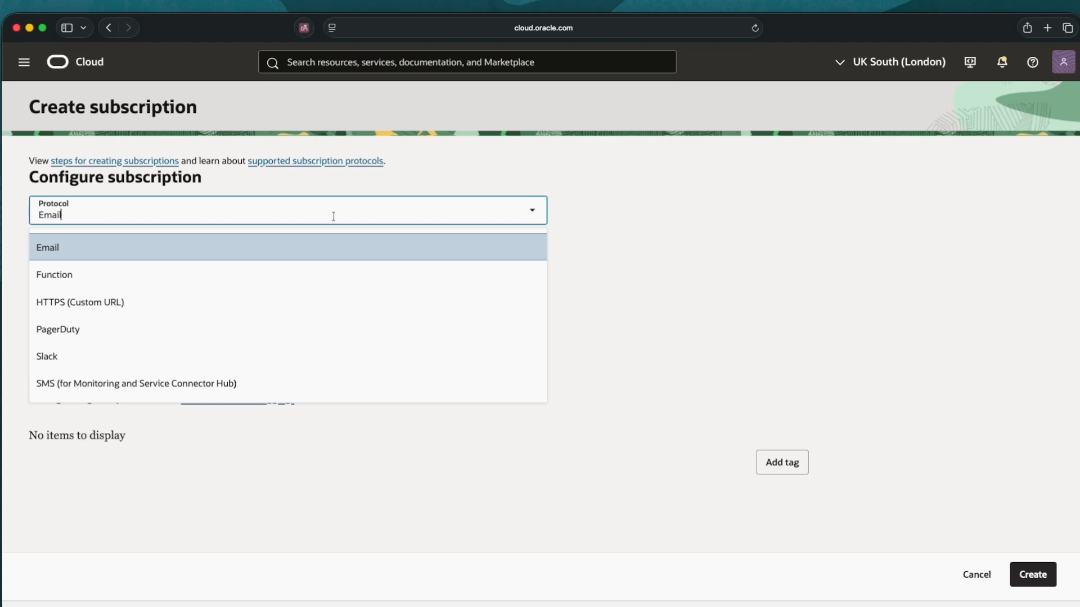
click(532, 211)
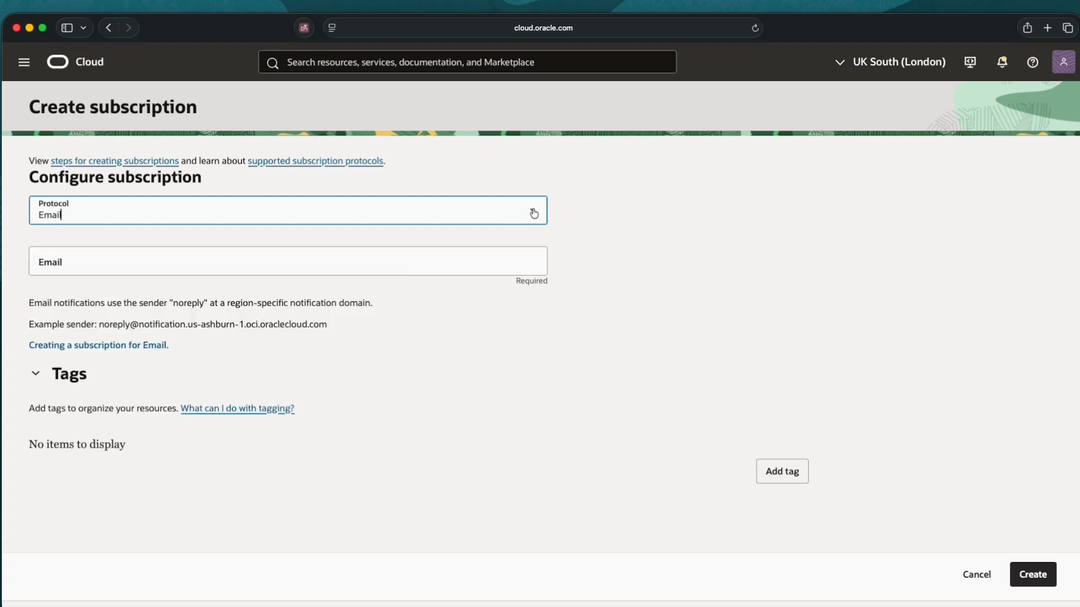
click(76, 260)
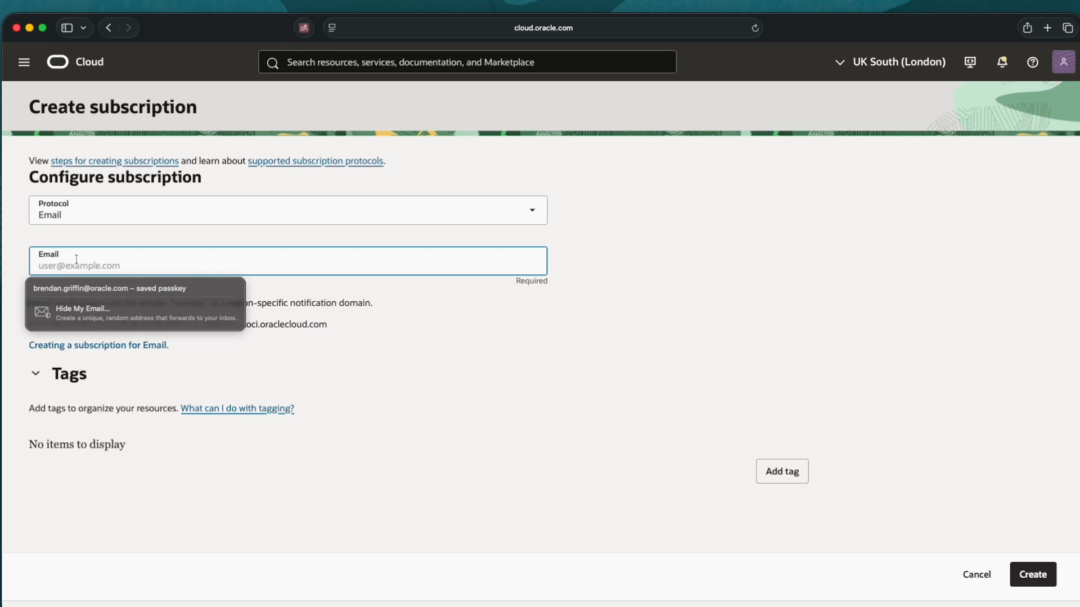
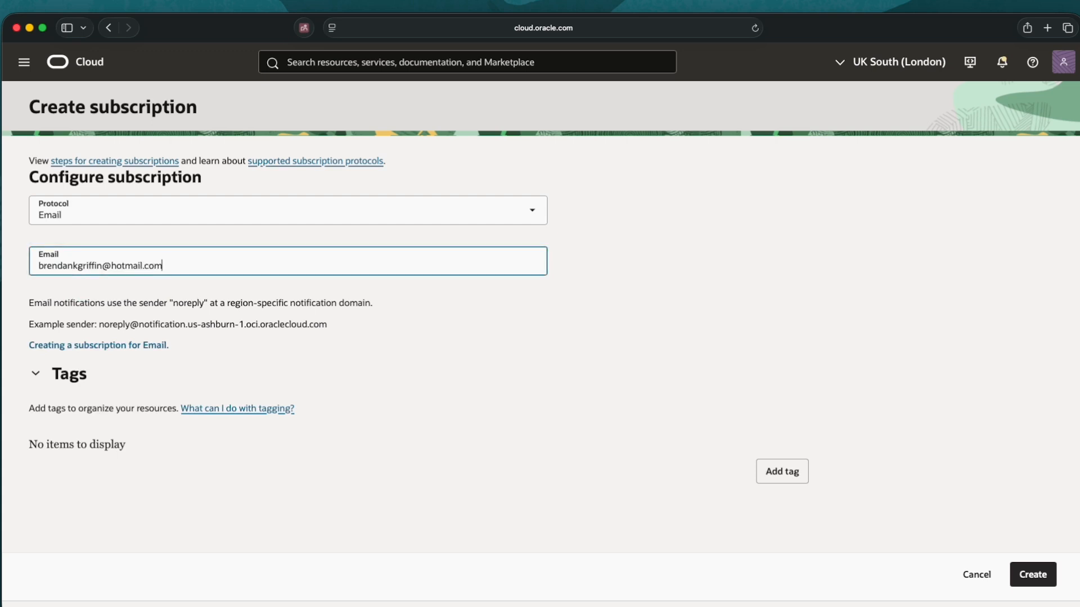
click(1038, 580)
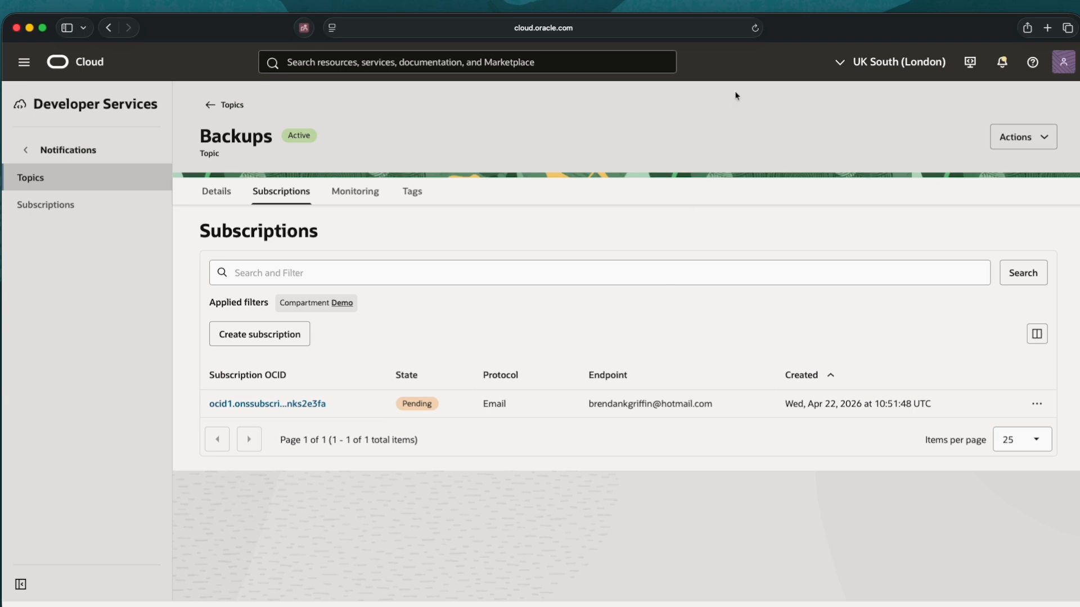
click(754, 28)
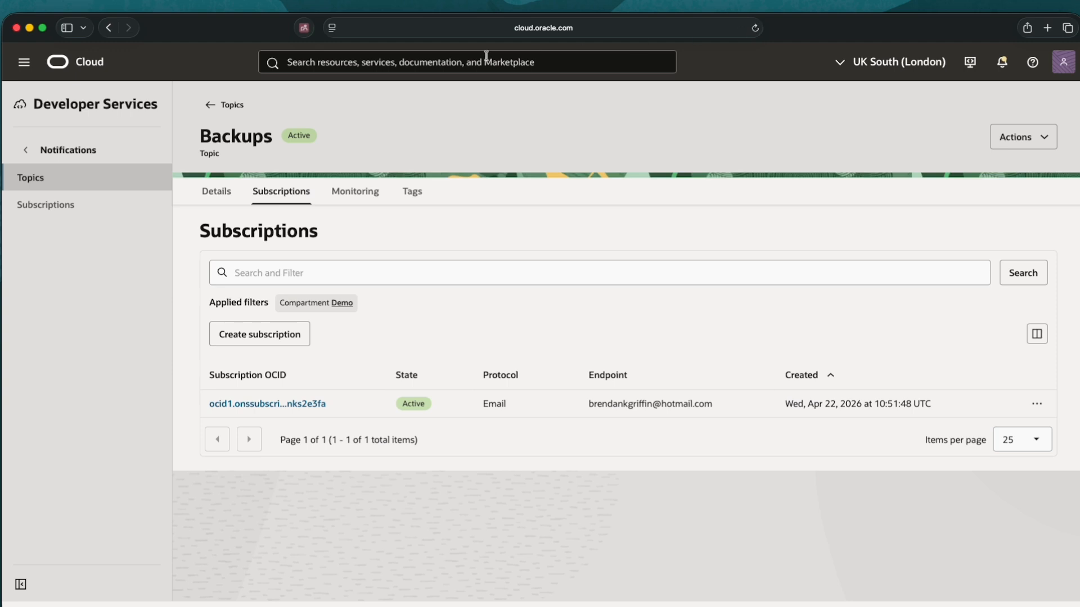
Go to Observability & Management > Events Service > Rules and start a new rule
click(24, 62)
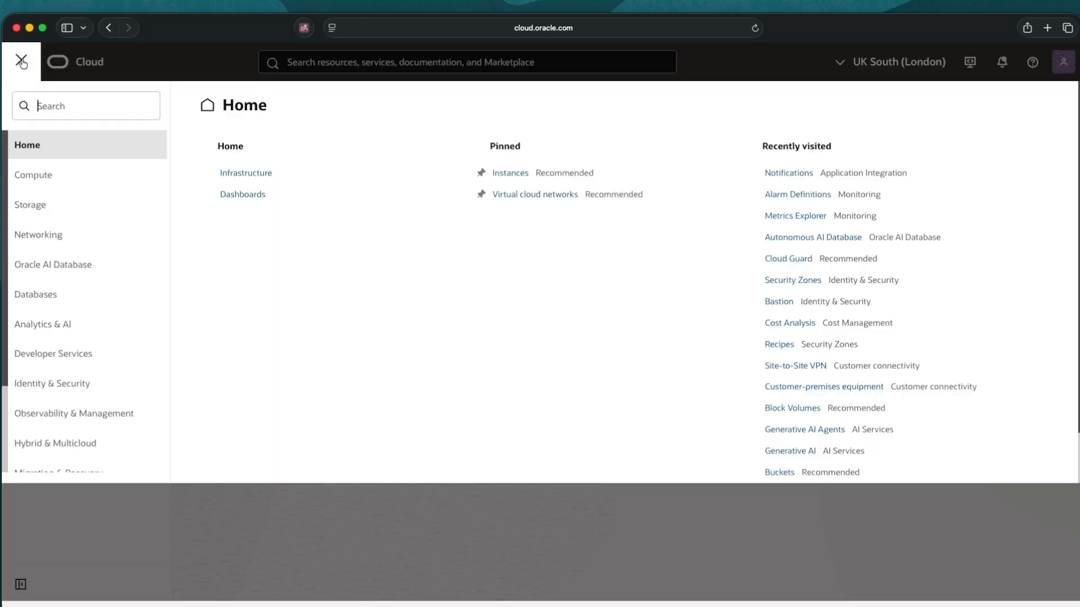
click(71, 412)
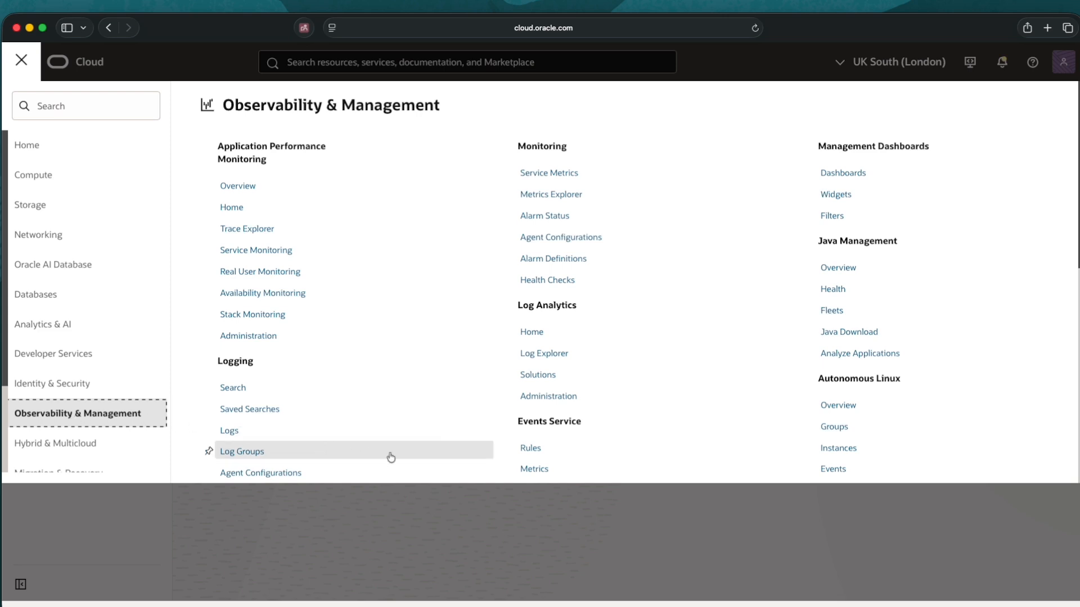
click(530, 448)
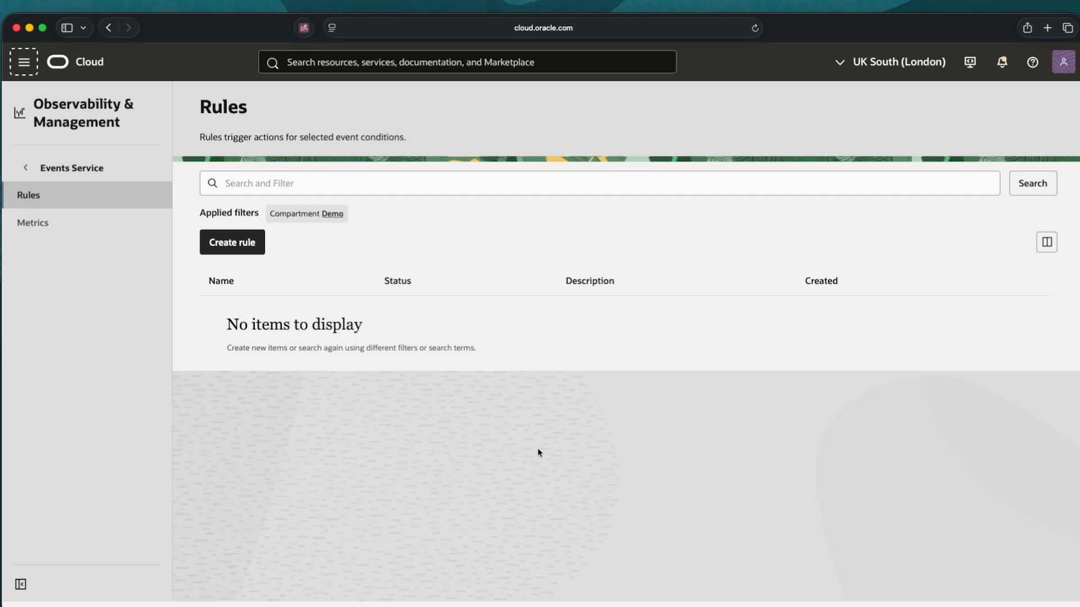
click(229, 247)
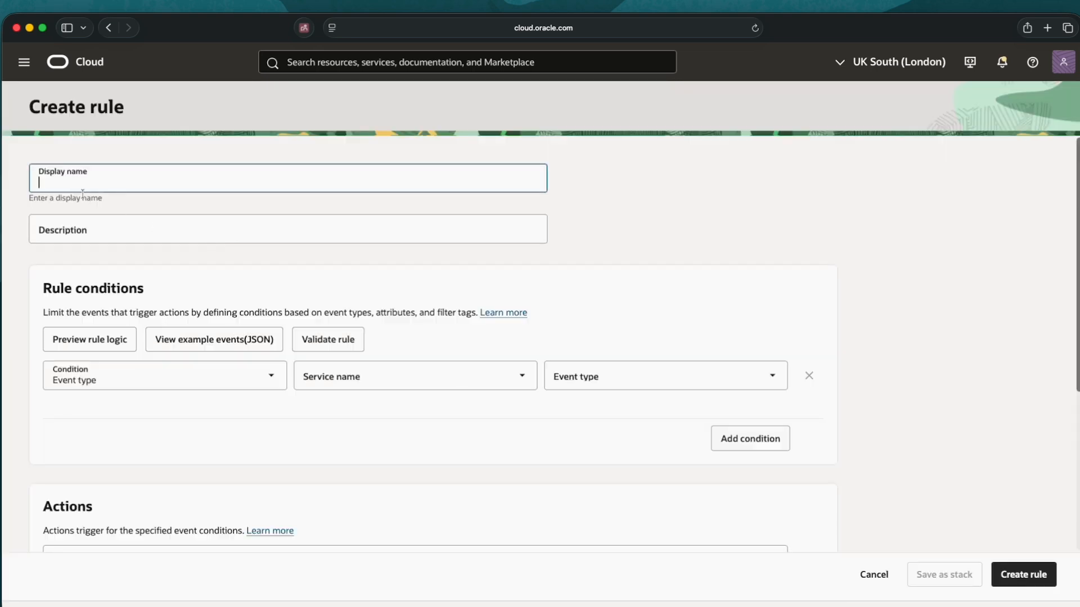
Name the rule Backups, with service Block Volume and event type Delete Boot Volume Backup Begin
text(Backups)
click(521, 382)
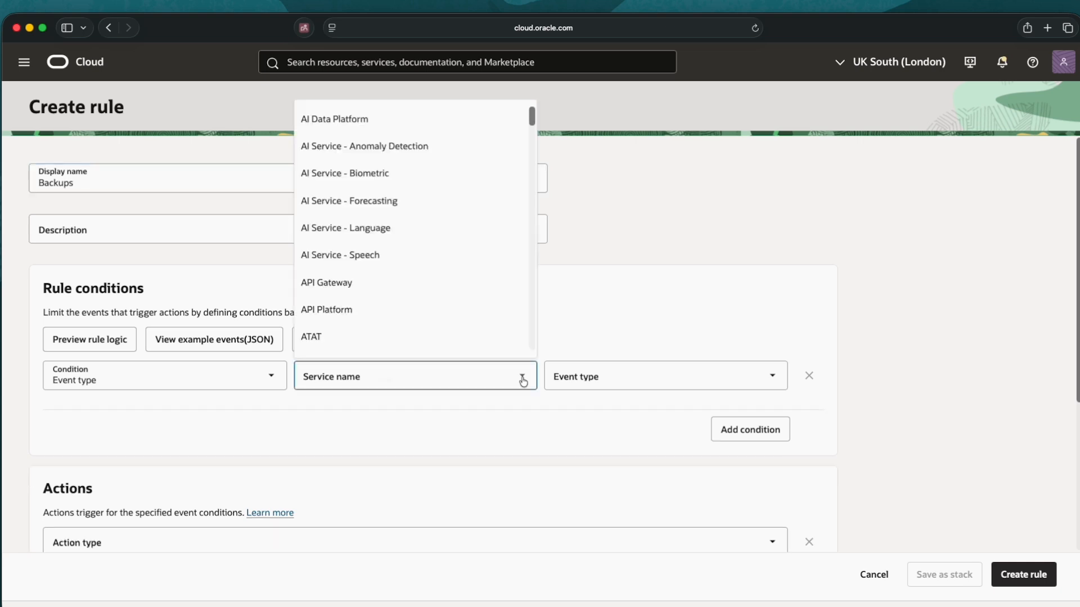
drag(532, 115, 532, 149)
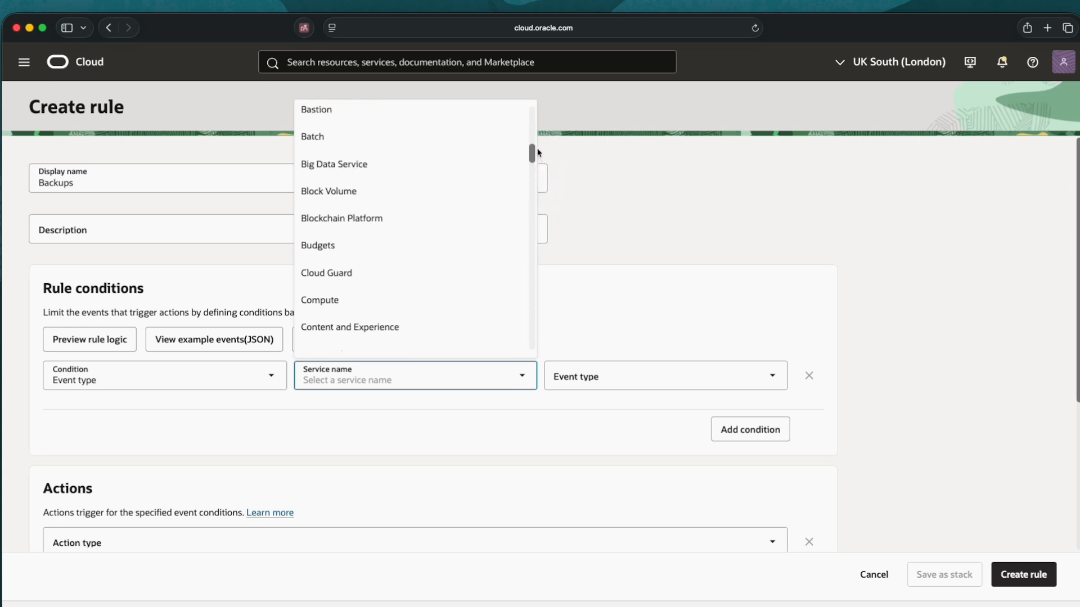
click(346, 194)
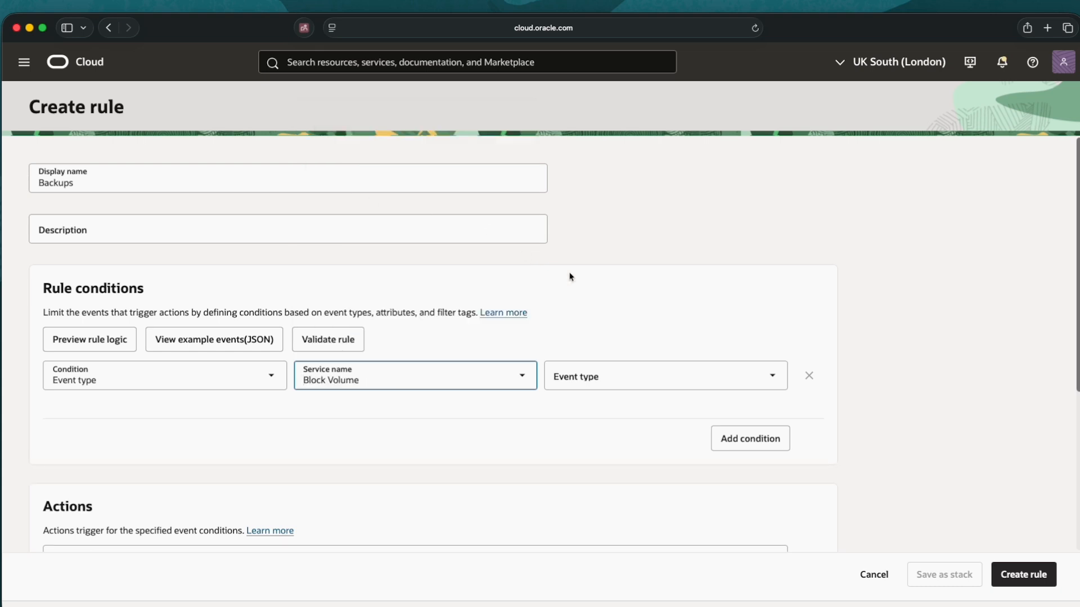
click(772, 380)
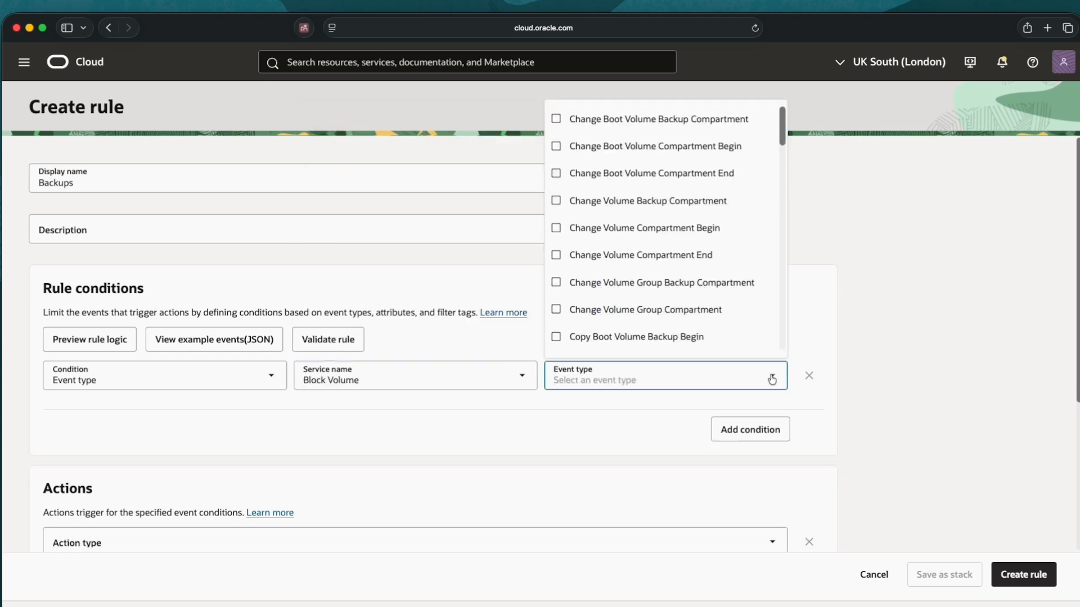
drag(779, 118, 788, 236)
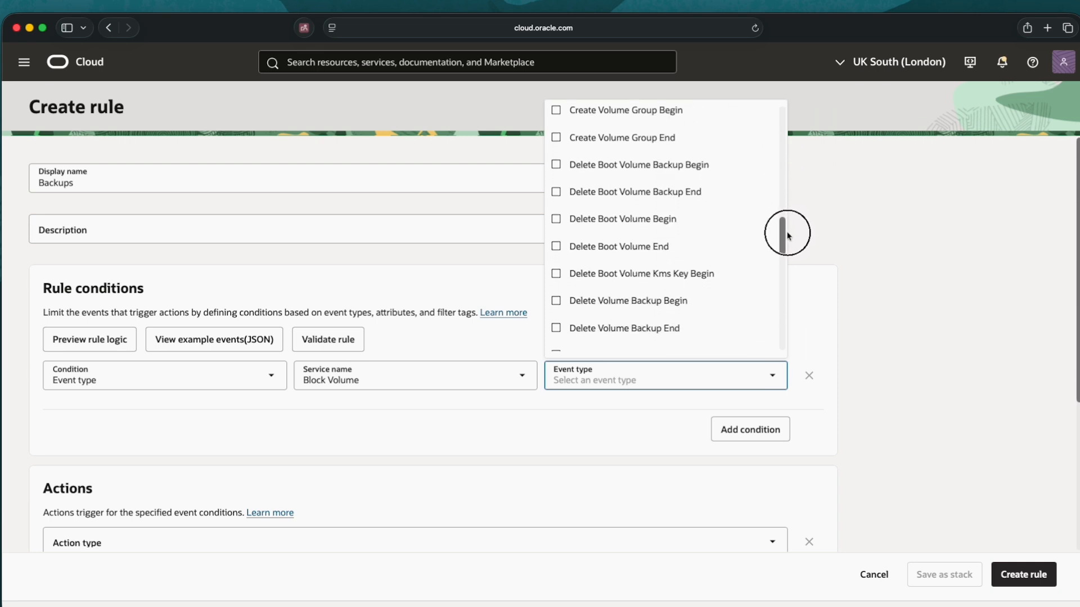
click(556, 164)
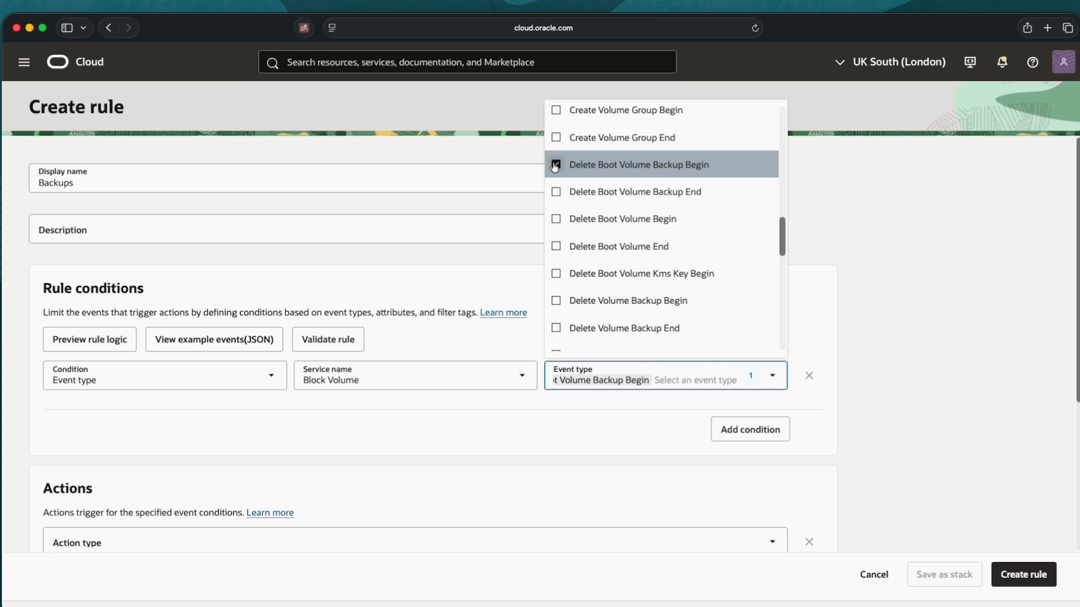
click(927, 275)
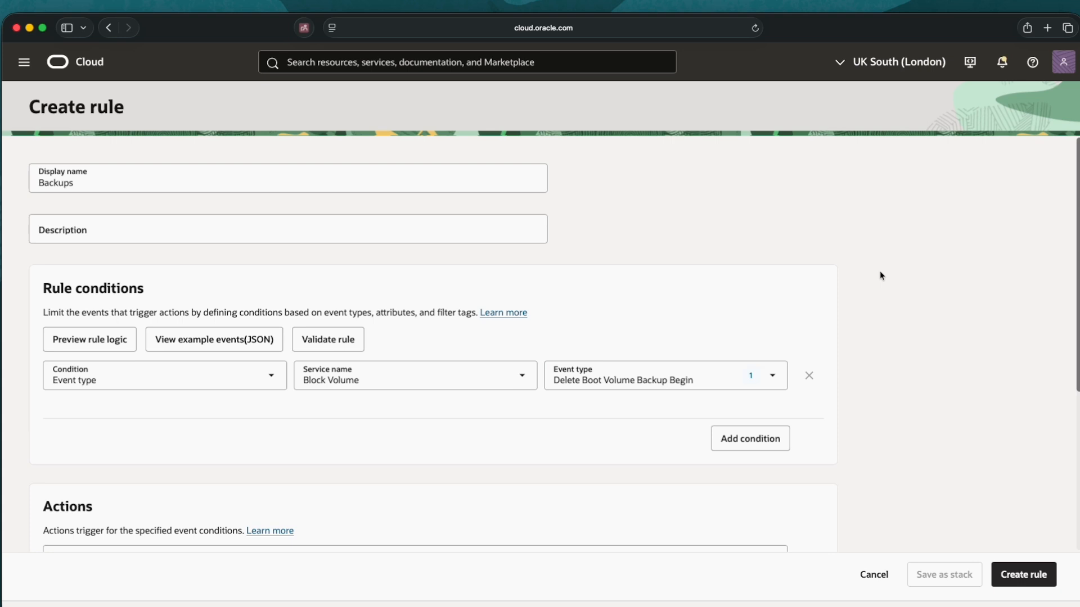
Set the rule's action to Notifications on the Backups topic and create the rule
scroll(880, 275, down, 2)
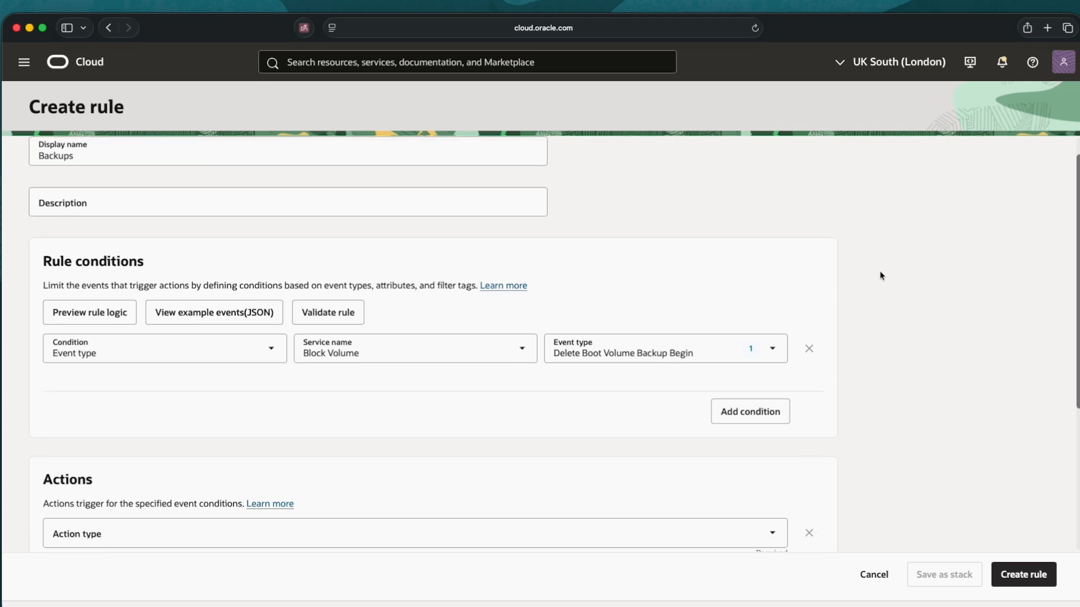
scroll(880, 275, down, 5)
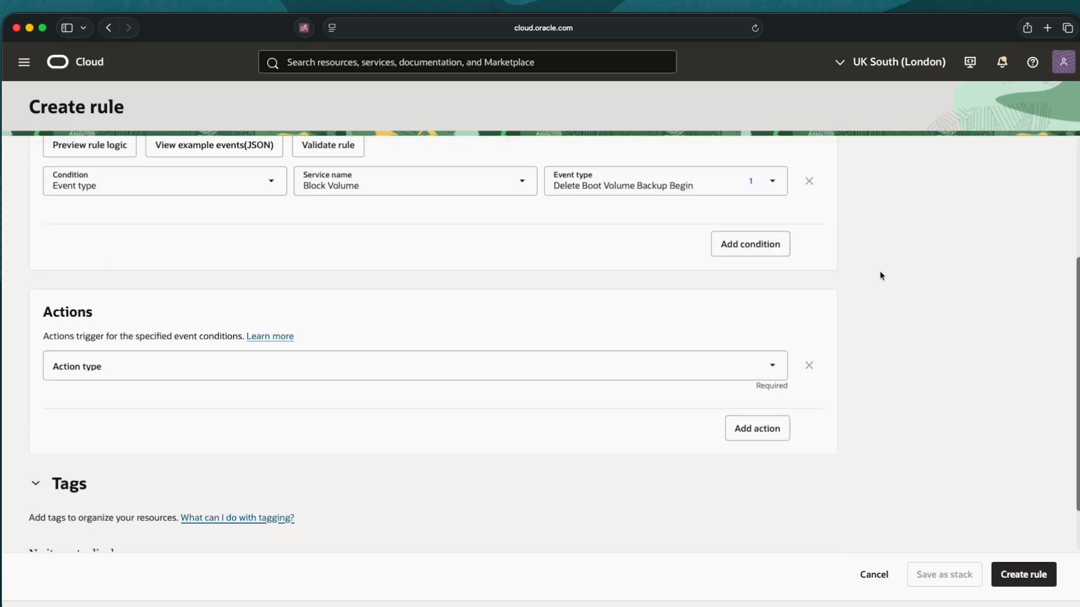
click(773, 366)
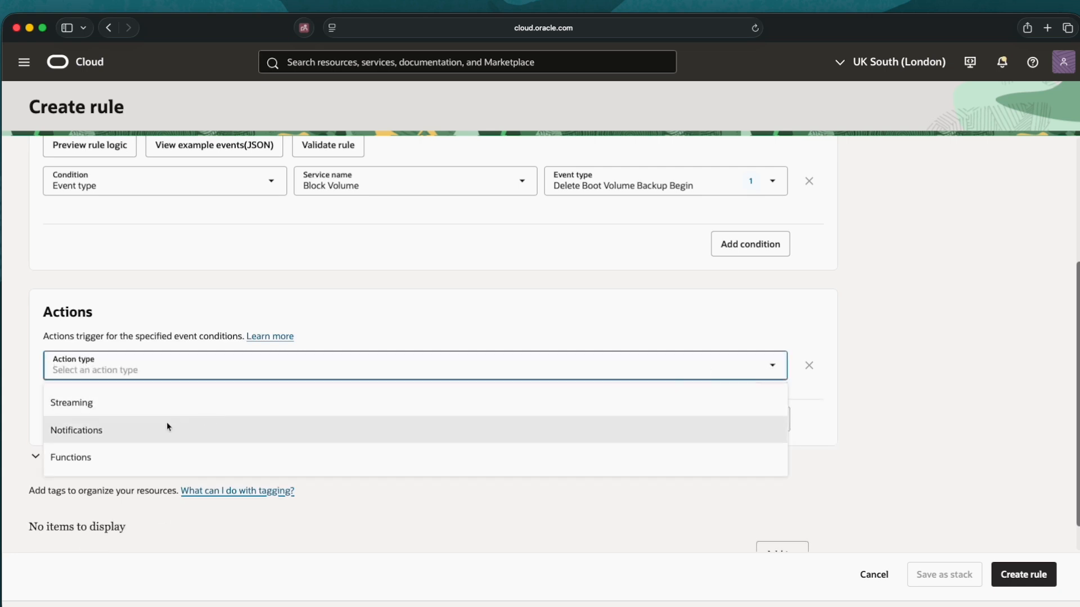
click(149, 431)
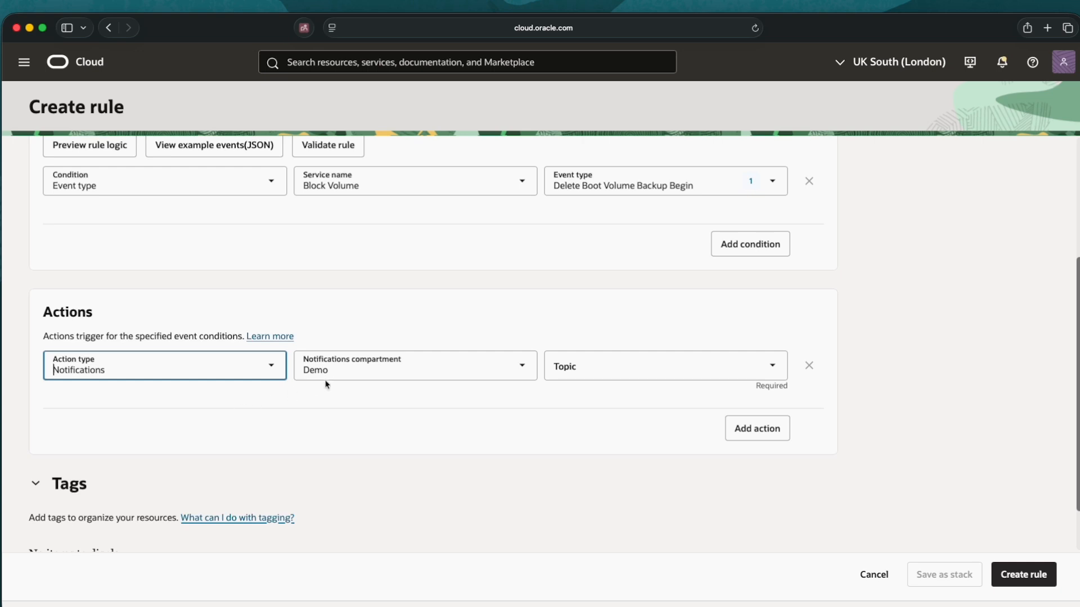
click(773, 366)
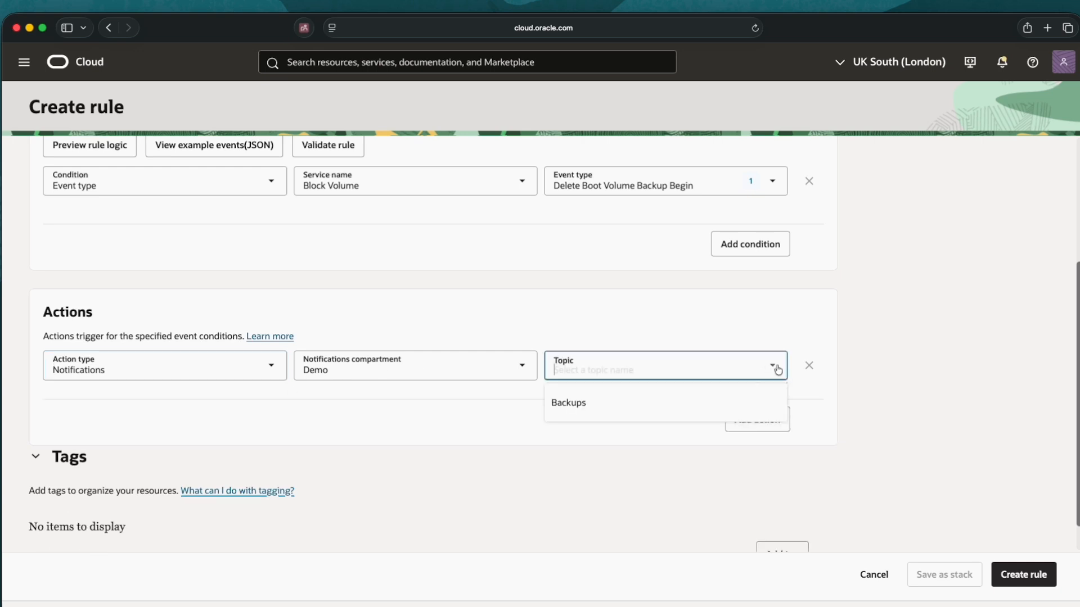
click(622, 403)
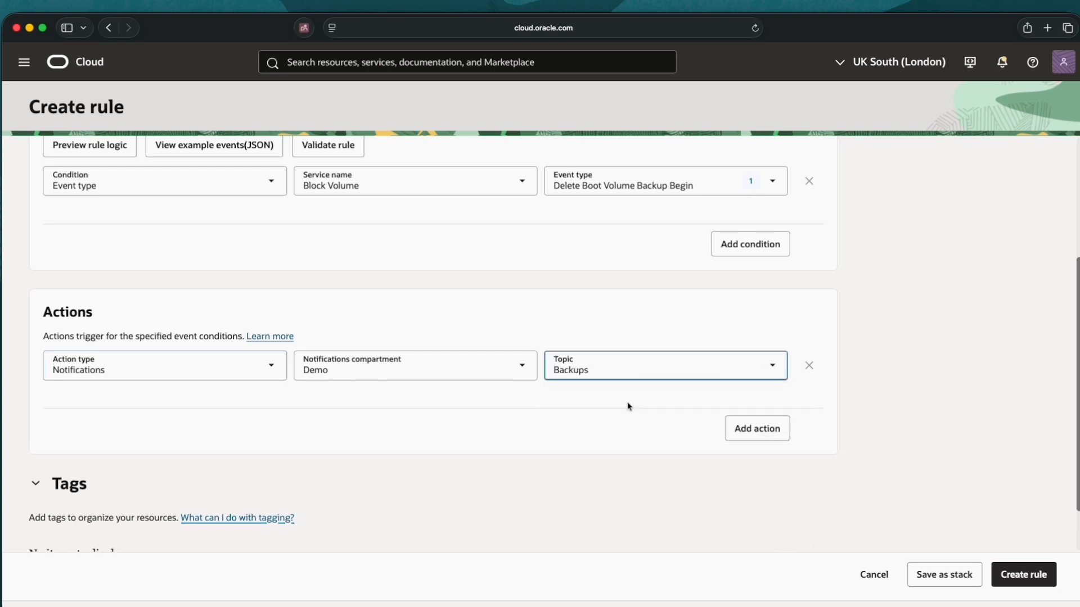
click(1022, 575)
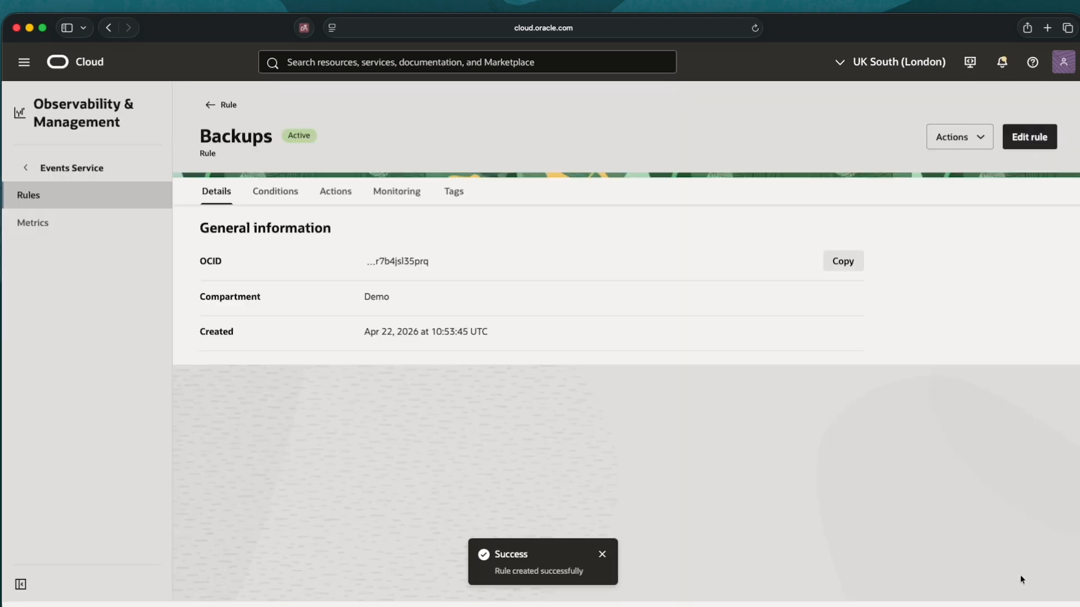
Go via Compute > Instances > DemoVM > Storage to the DemoVM boot volume's Backups list
click(208, 105)
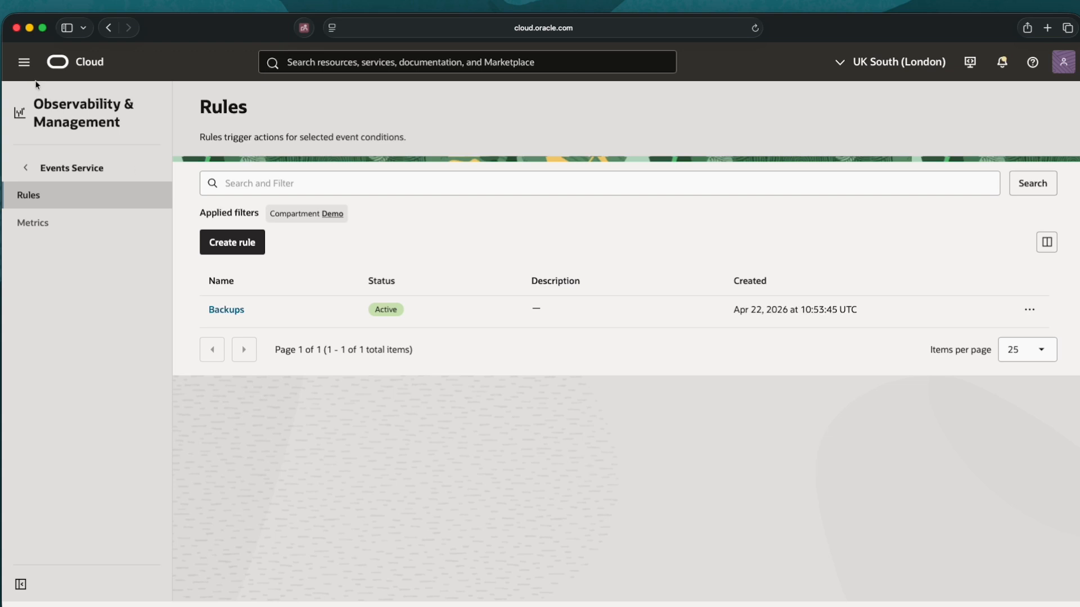
click(24, 63)
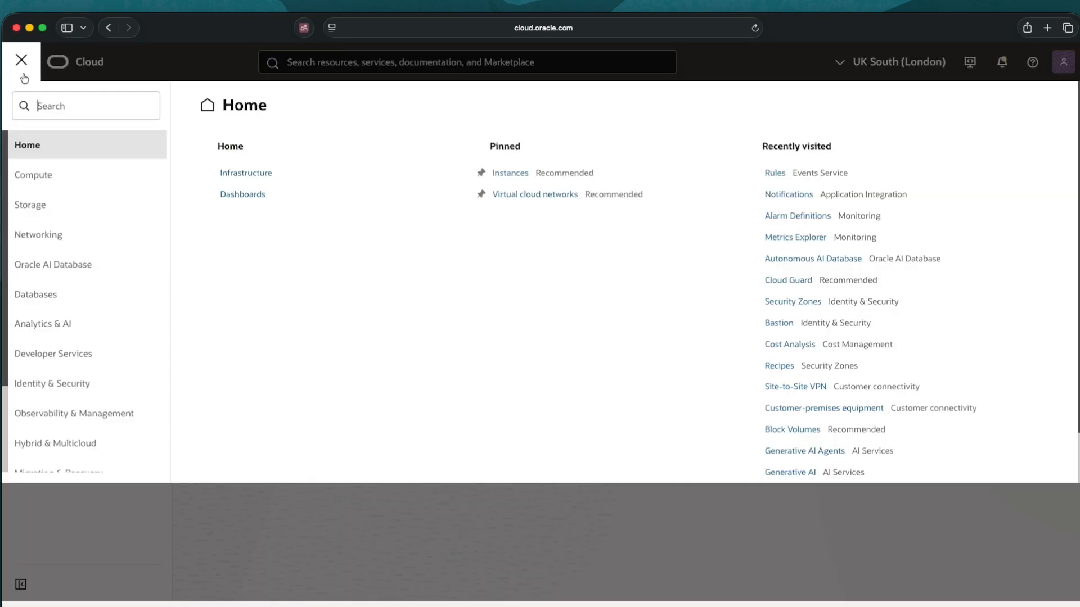
click(34, 178)
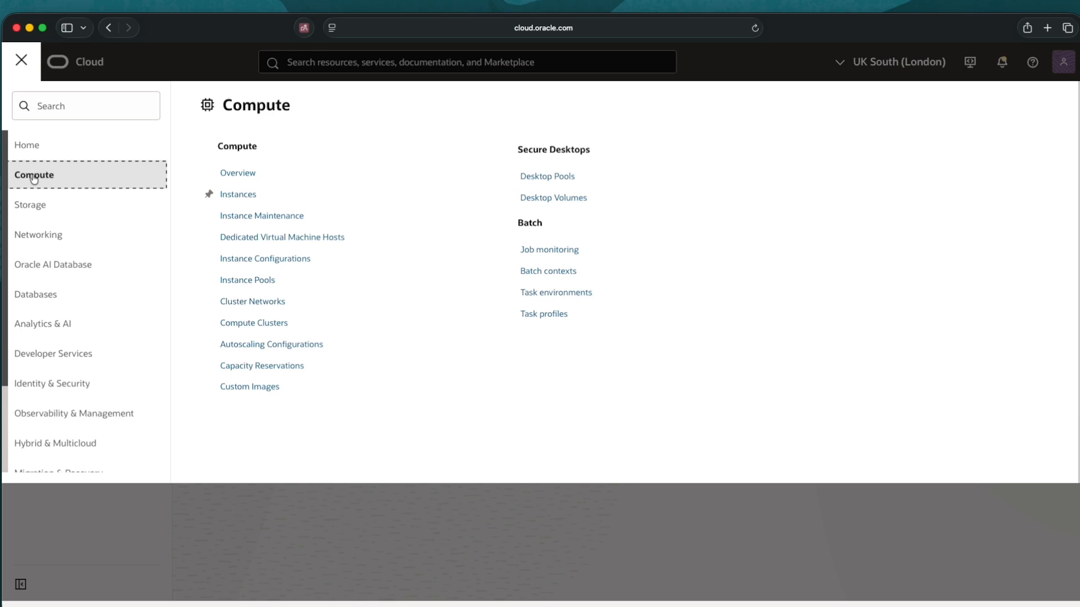
click(230, 193)
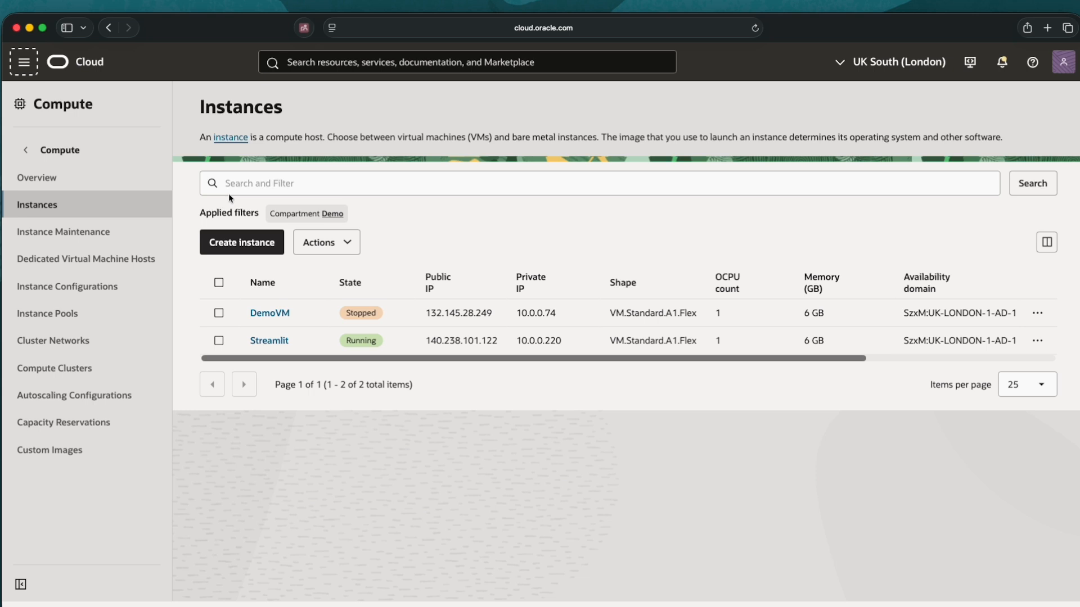
click(268, 312)
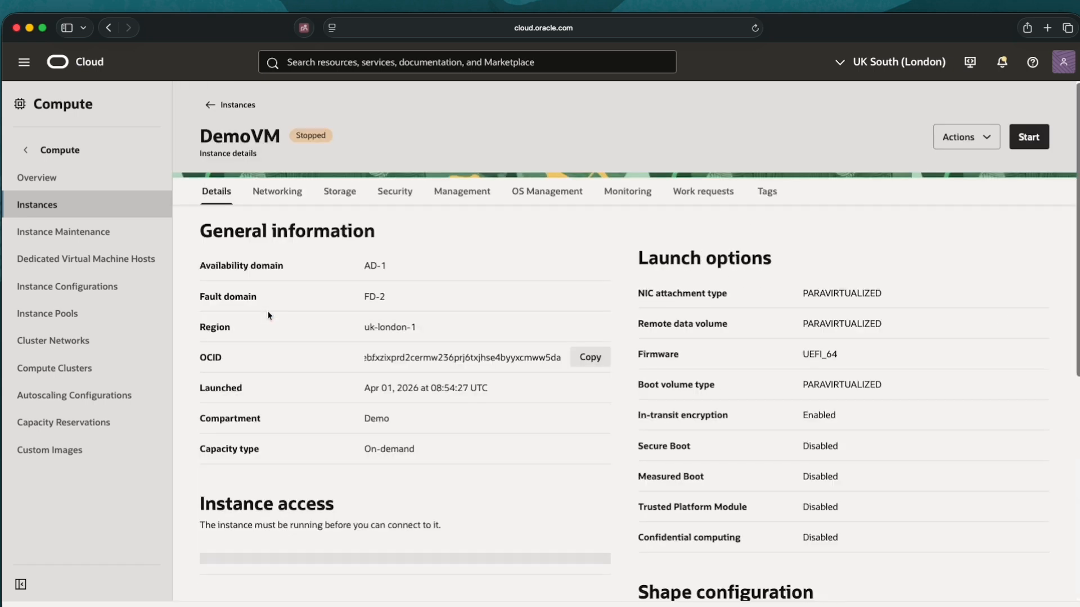
click(340, 195)
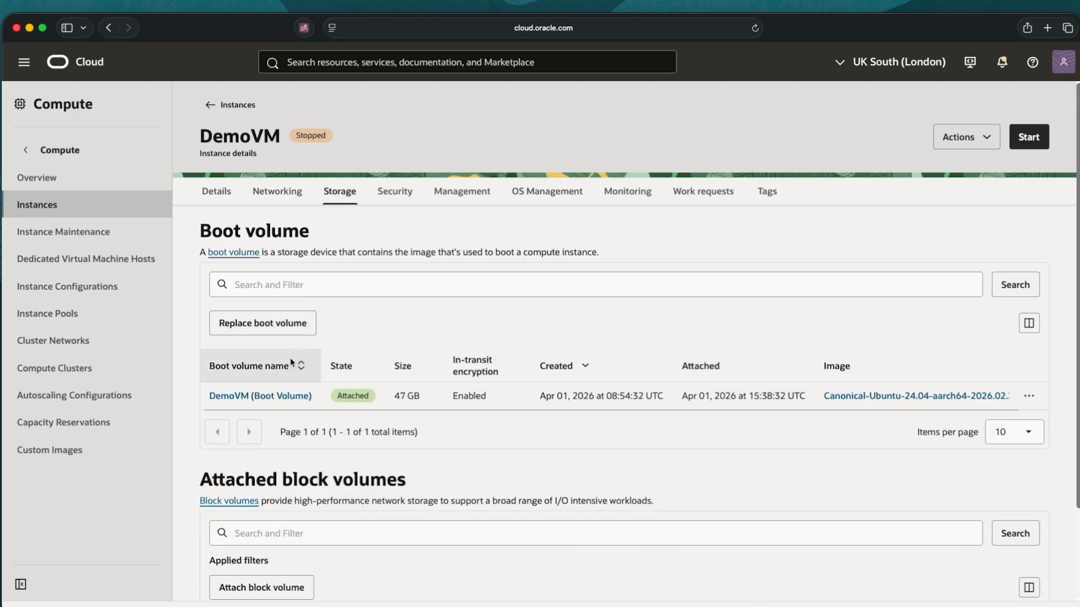
click(256, 396)
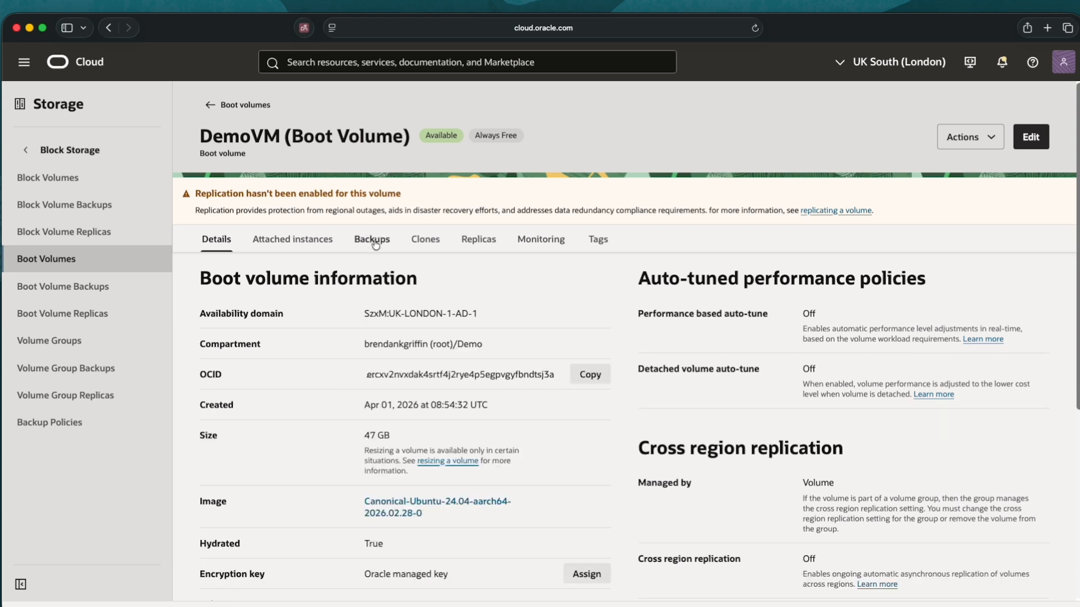
click(373, 240)
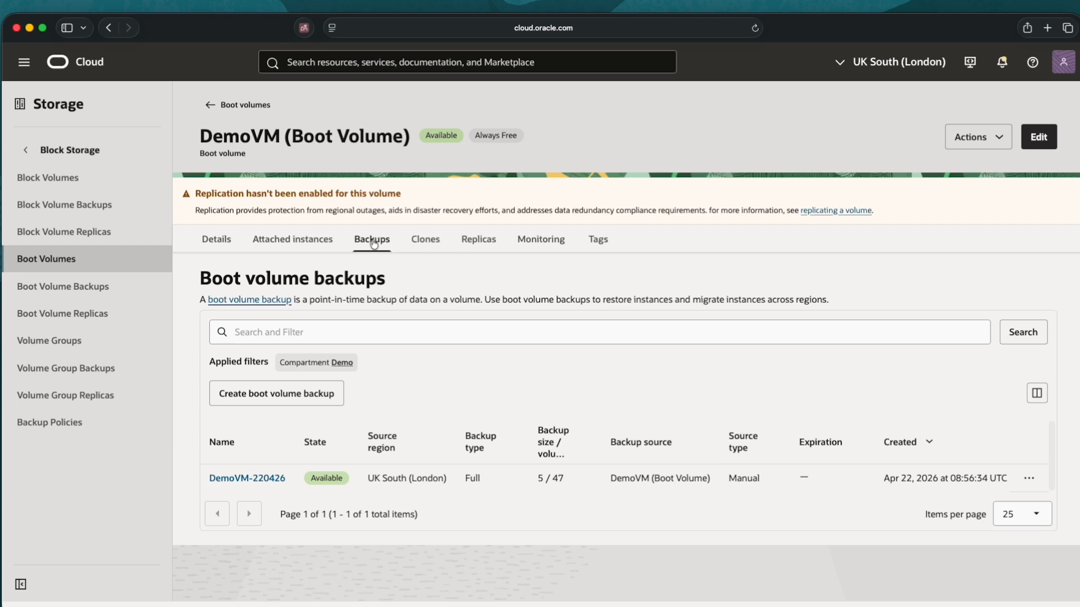
Terminate the DemoVM-220426 backup from its row menu and confirm the termination
click(1029, 479)
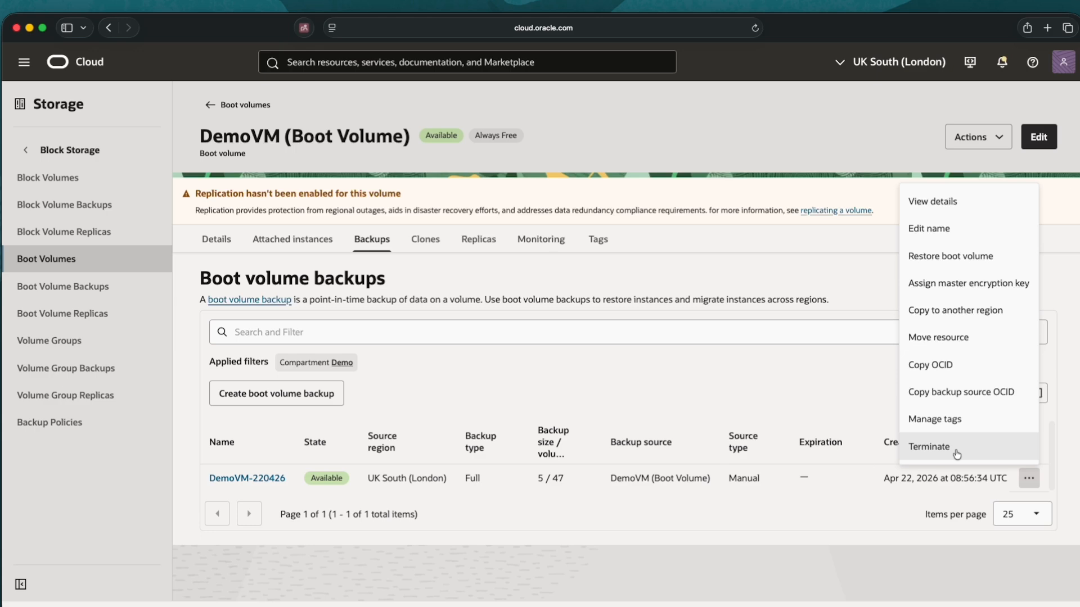
click(956, 450)
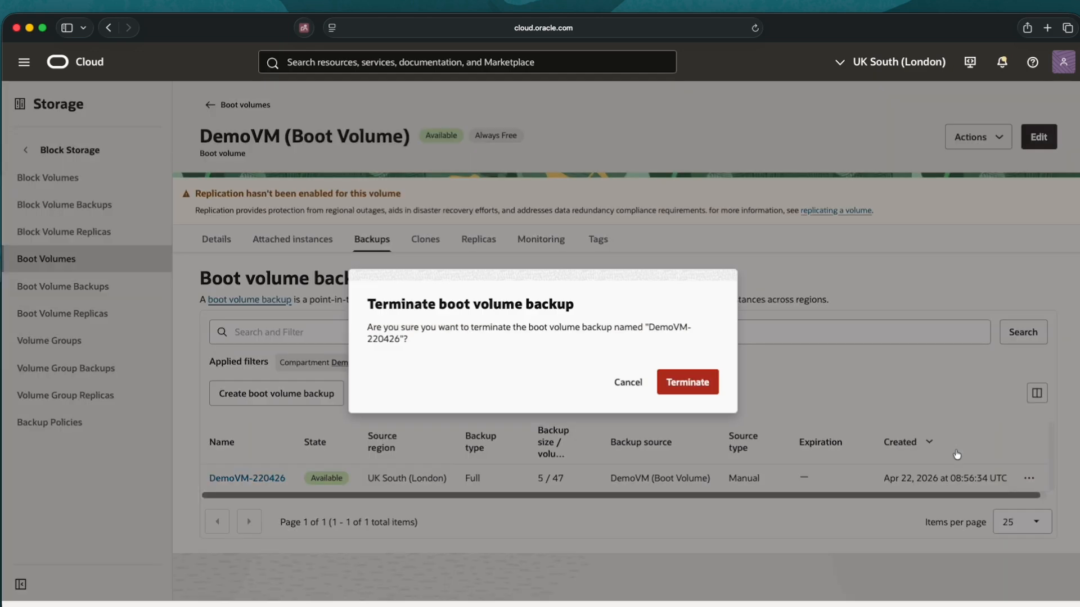
click(687, 382)
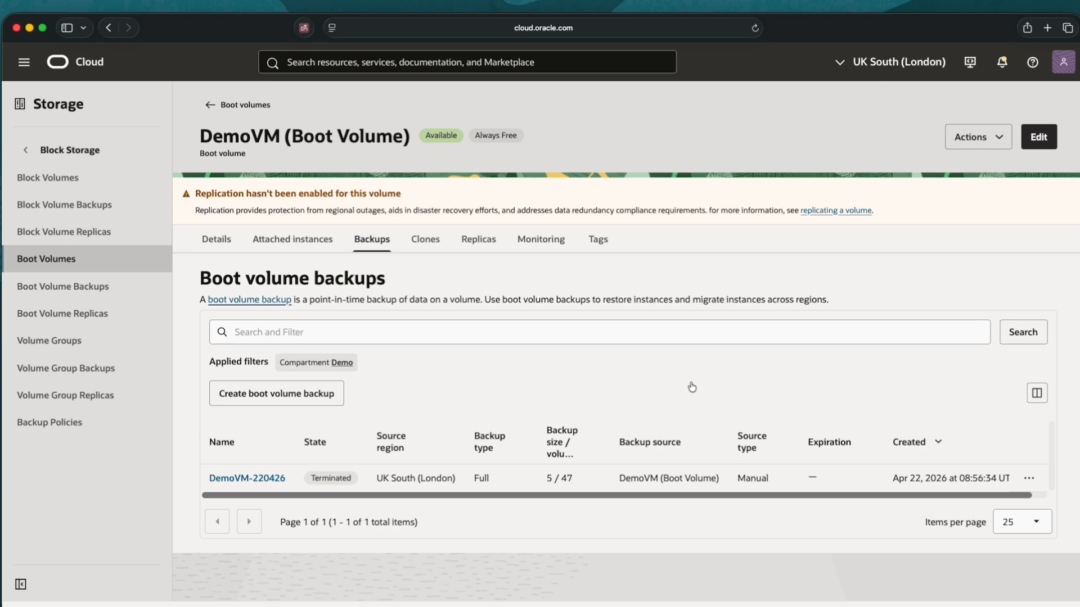
Go to Observability & Management > Events Service > Rules and open the Backups rule
click(27, 69)
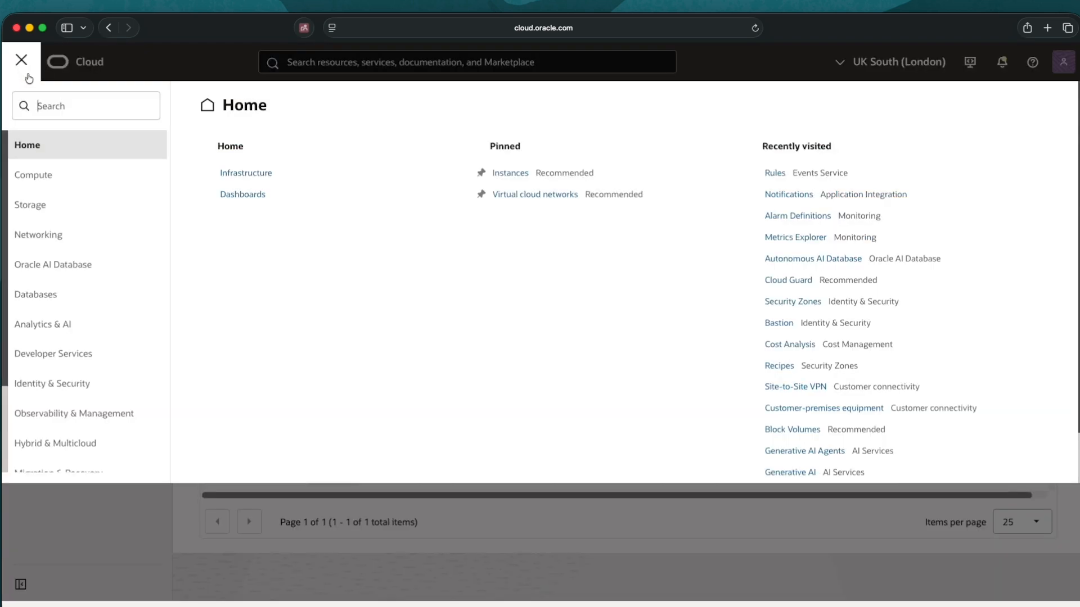
click(78, 413)
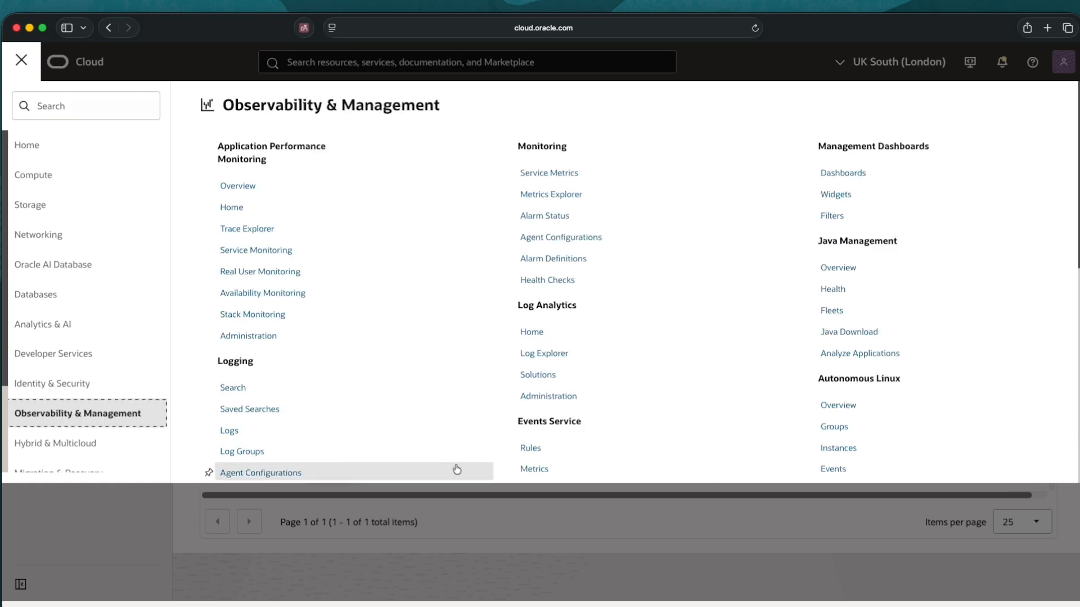
scroll(552, 460, down, 1)
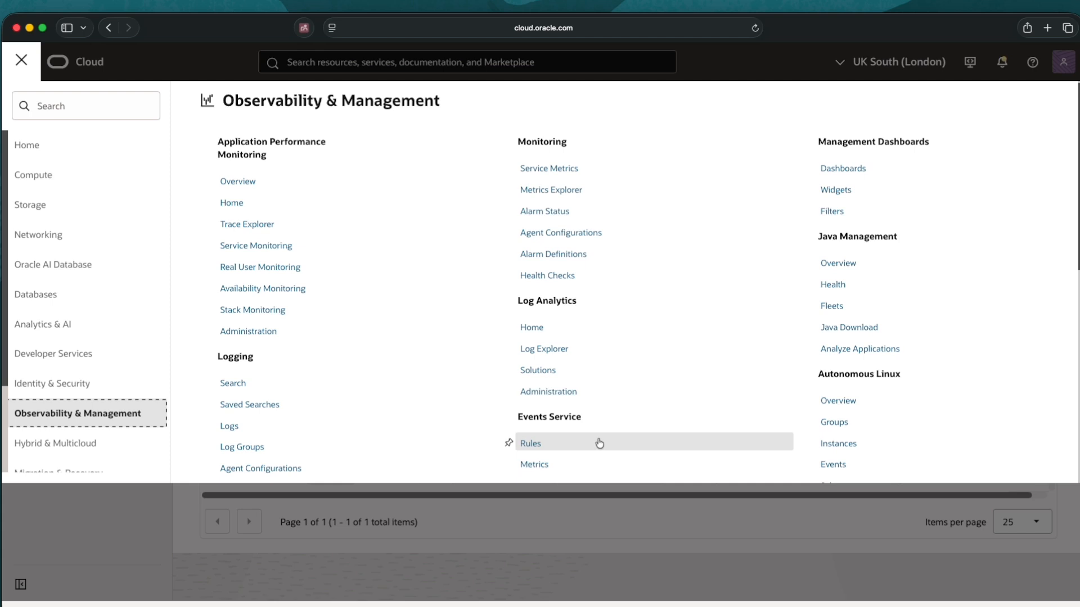
click(532, 444)
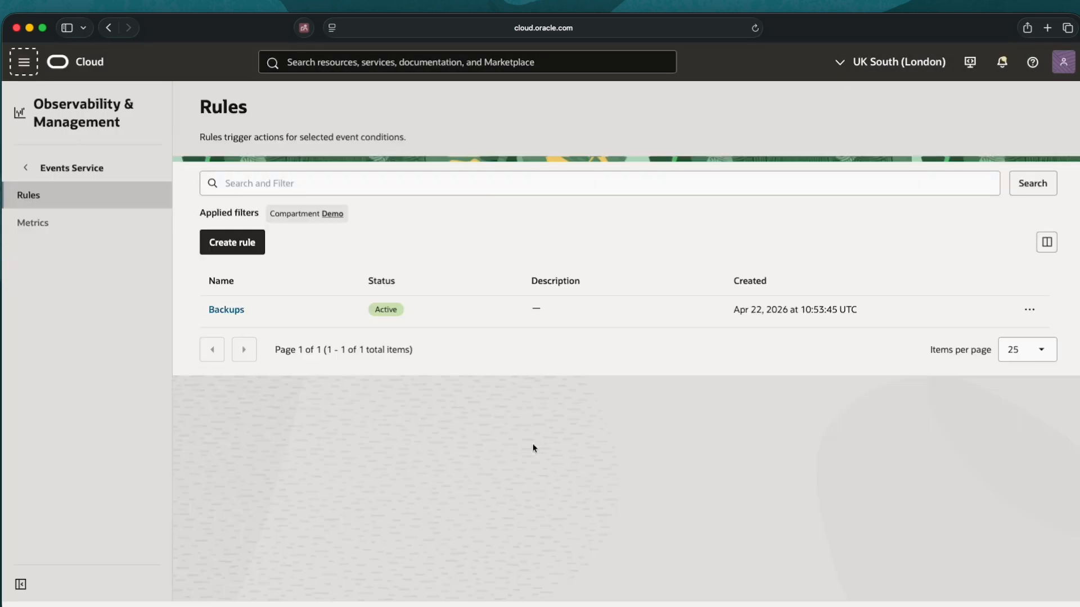
click(219, 311)
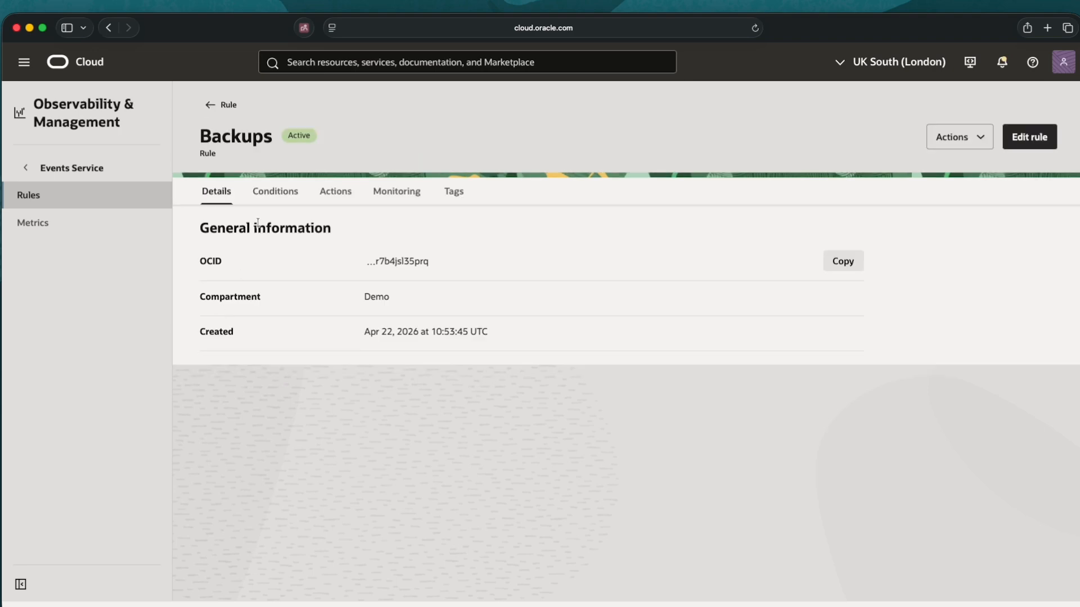
Check the rule's Conditions and Actions, then scroll through Monitoring metrics showing 1 event matched and delivered
click(270, 194)
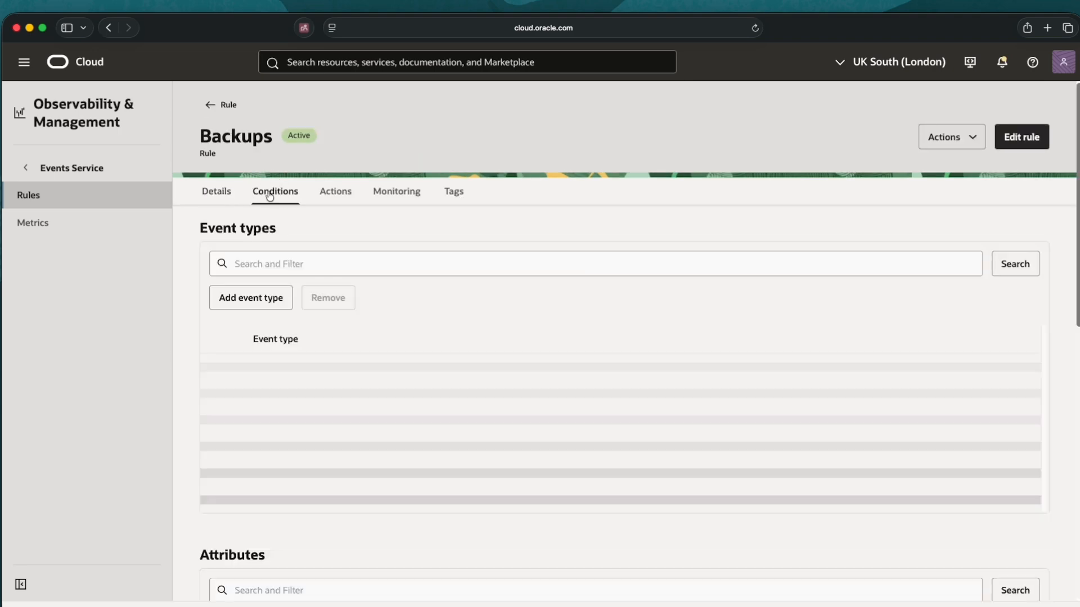
click(332, 194)
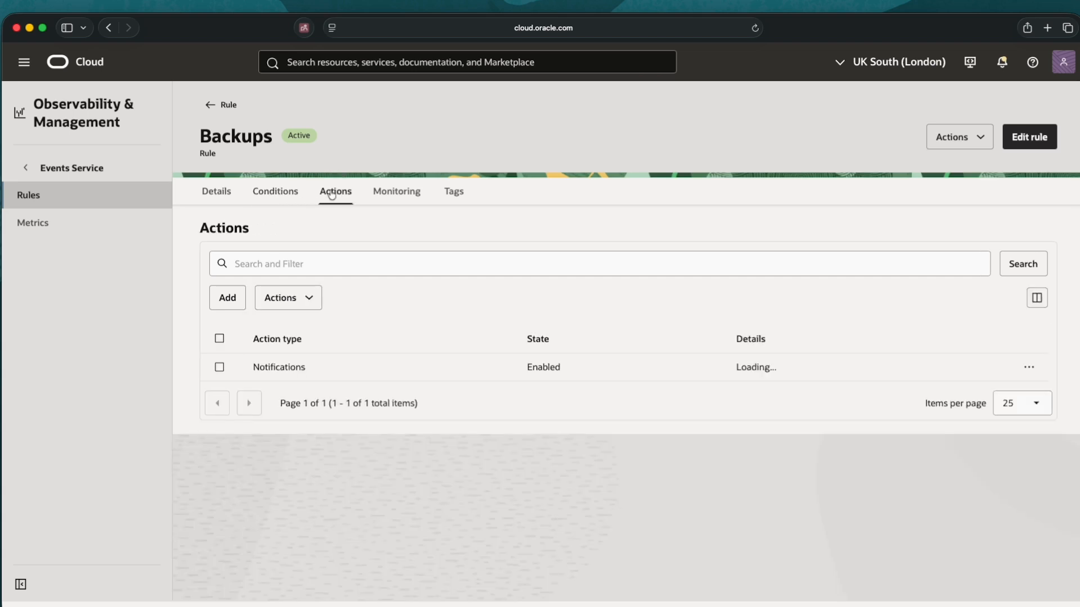
click(405, 193)
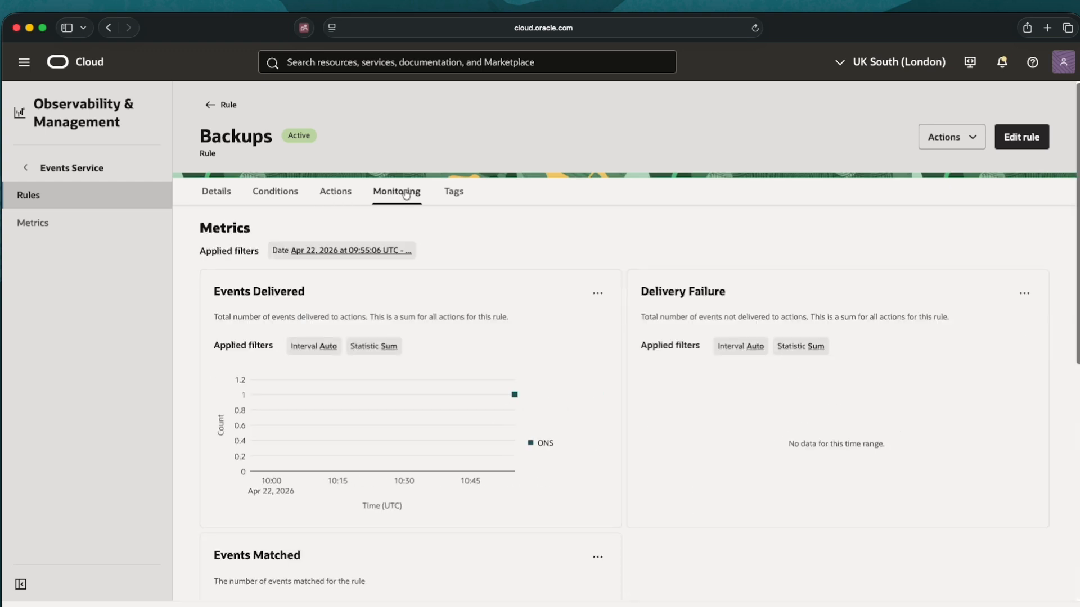
mouse_move(499, 398)
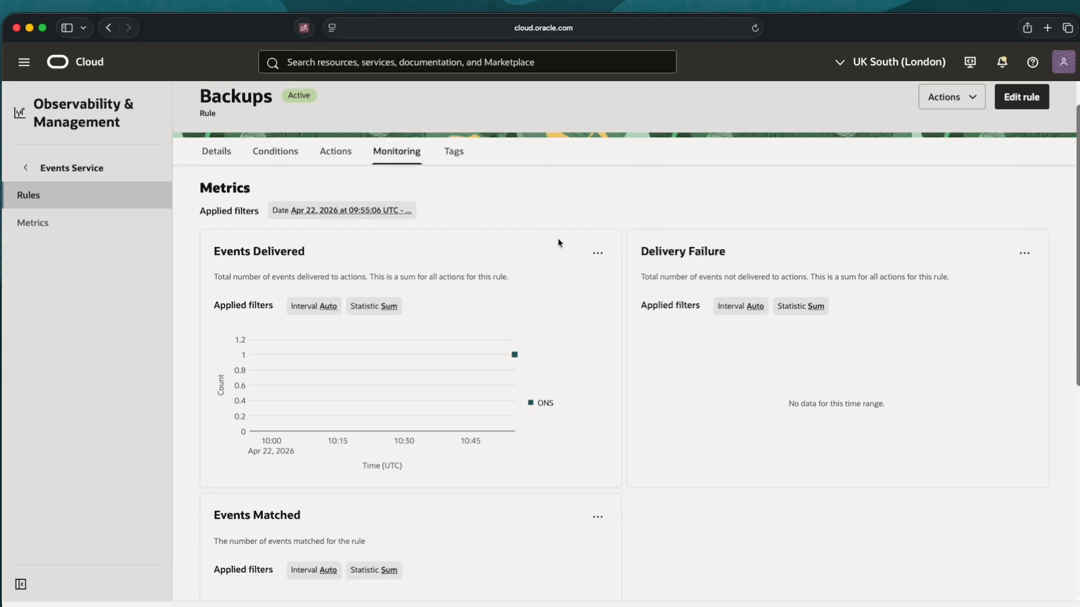
scroll(558, 243, down, 3)
scroll(559, 243, down, 2)
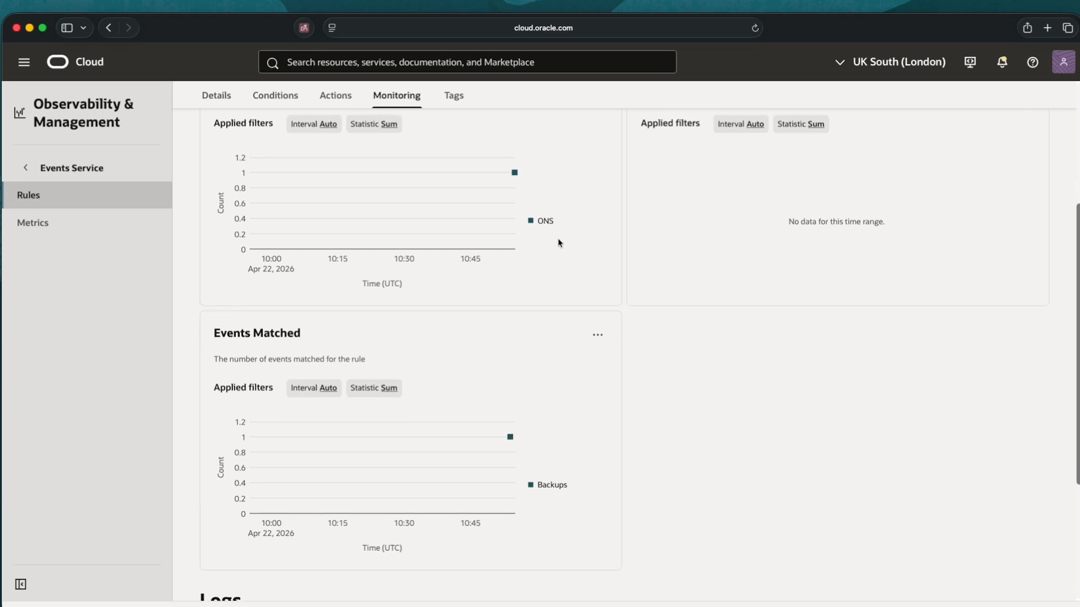
scroll(559, 243, down, 4)
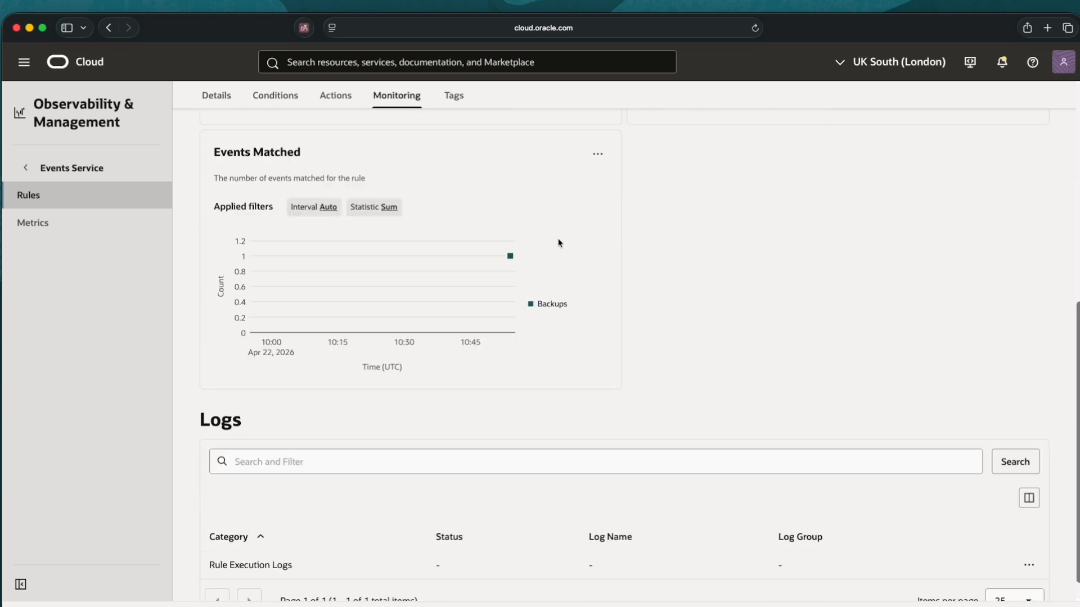
scroll(558, 243, down, 1)
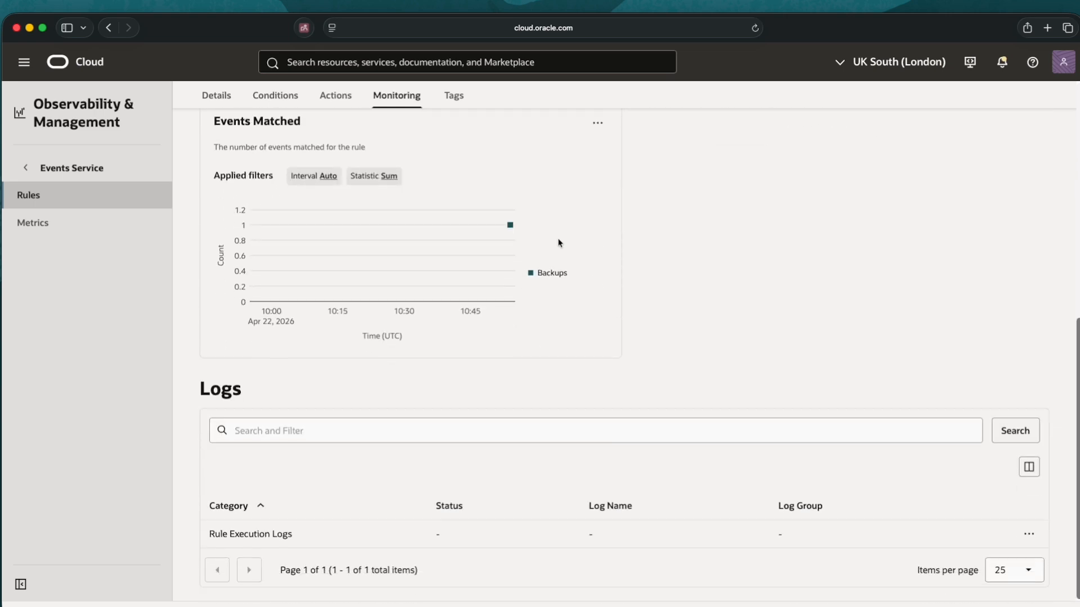